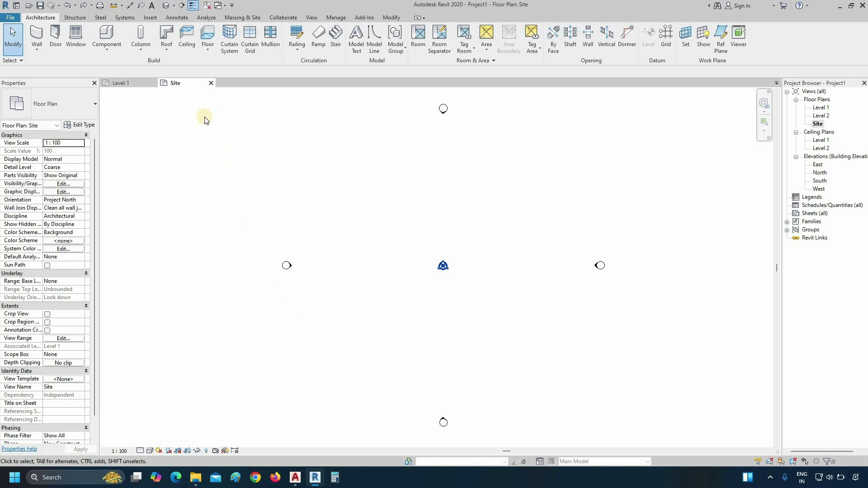
Start a CAD import and select Drawing3.dwg from the Sample folder
left_click(151, 18)
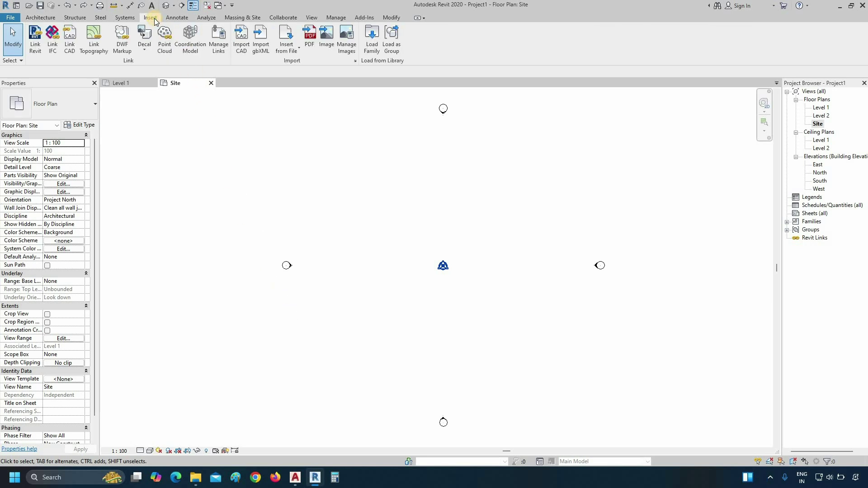
left_click(242, 43)
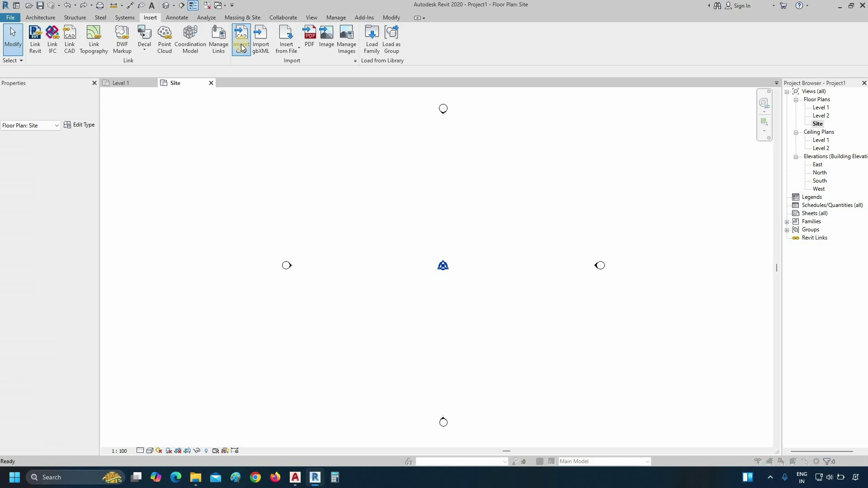
left_click(264, 155)
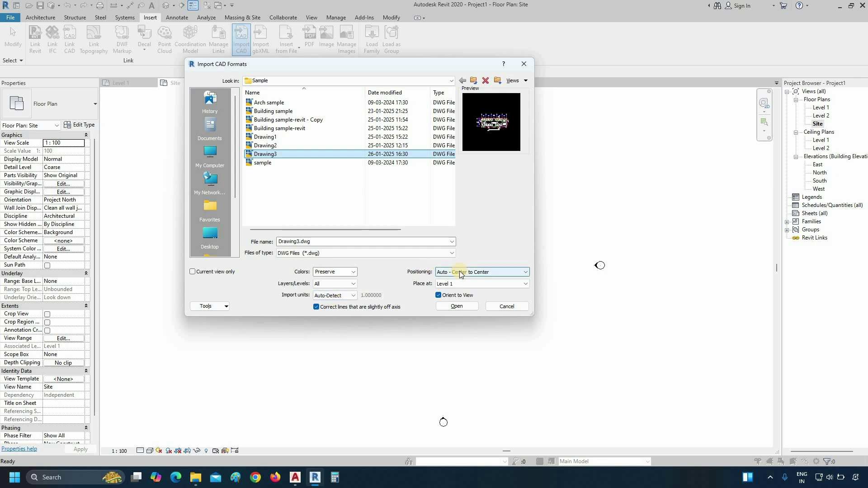
Import Drawing3.dwg into the Site view, then zoom out and back in on PRODUCTION AREA
left_click(457, 306)
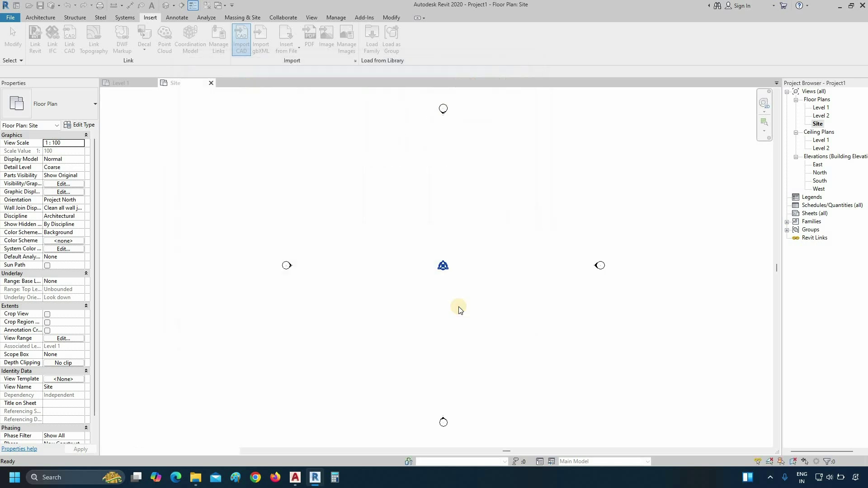
scroll(458, 306, "down", 2)
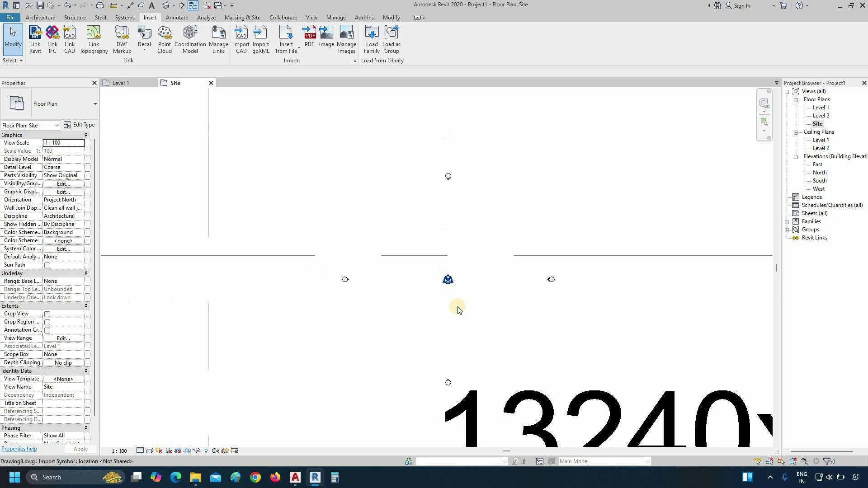
scroll(459, 310, "down", 2)
scroll(455, 312, "down", 1)
scroll(450, 316, "down", 1)
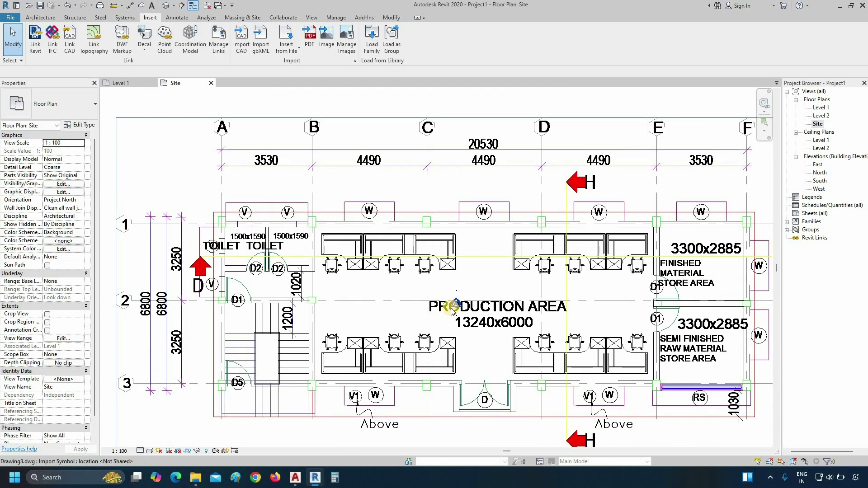
scroll(454, 311, "up", 2)
scroll(447, 307, "up", 1)
scroll(425, 305, "up", 1)
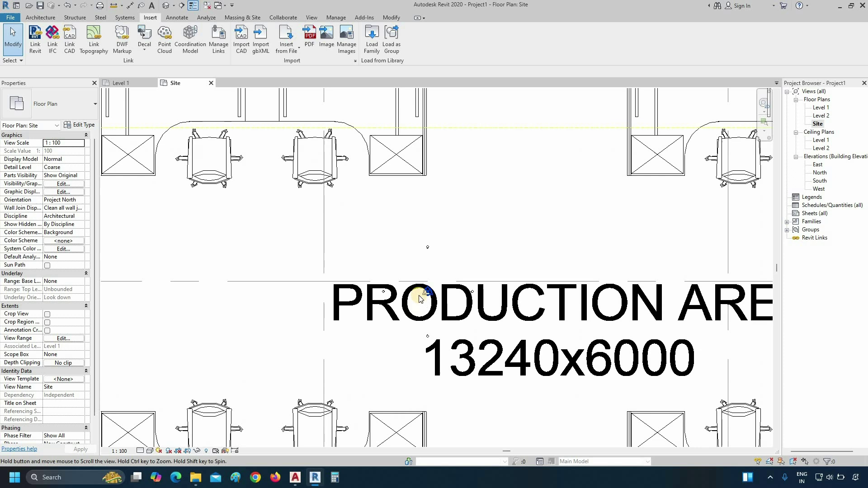
scroll(415, 304, "up", 1)
scroll(414, 302, "up", 2)
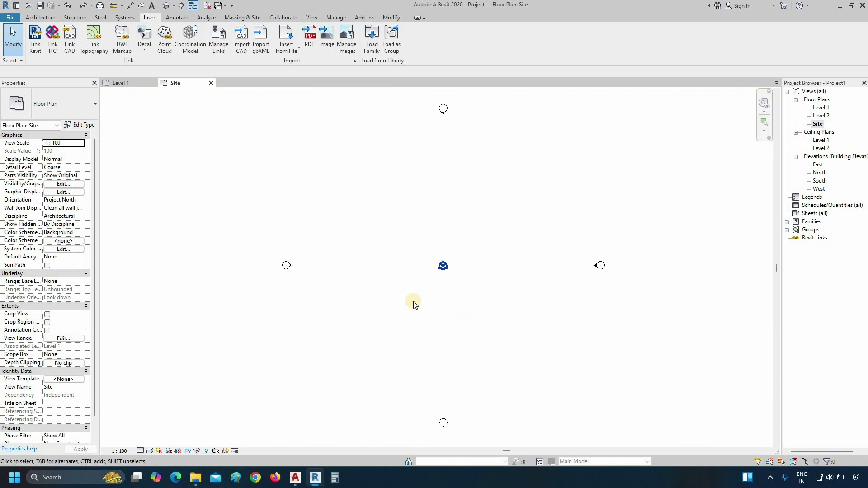
mouse_move(295, 477)
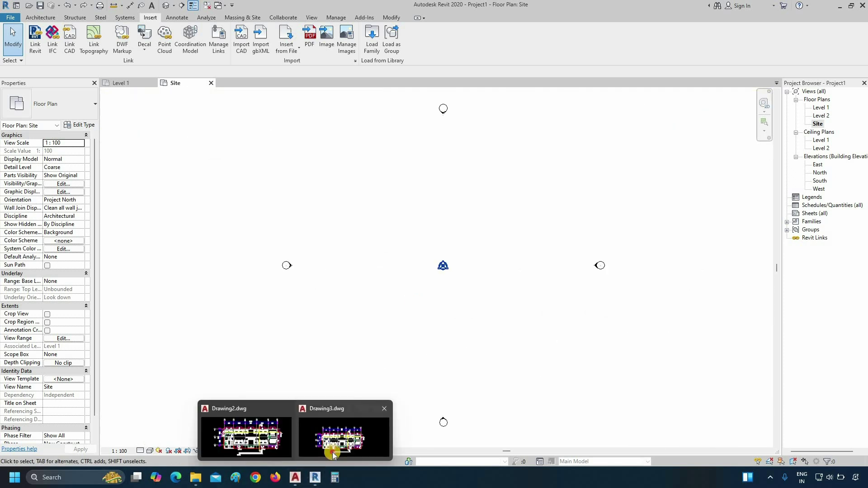
In AutoCAD, add a 13600 linear dimension from grid 1 to grid 3, left of the plan
left_click(332, 452)
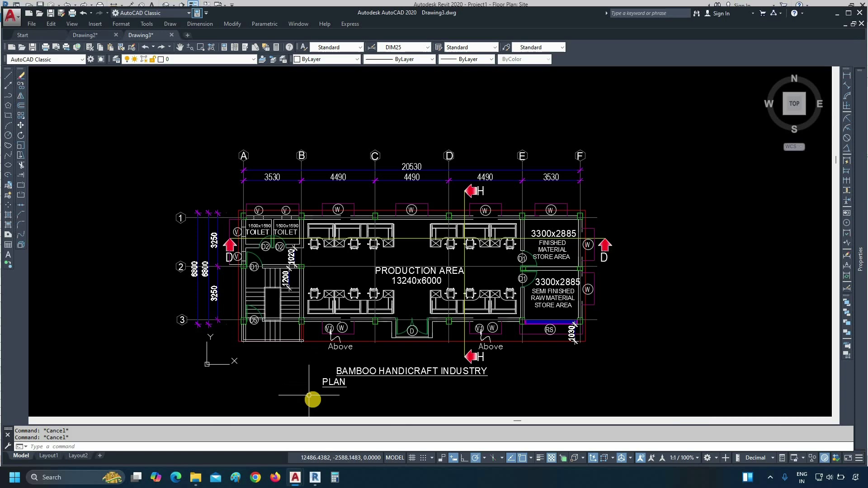
left_click(847, 75)
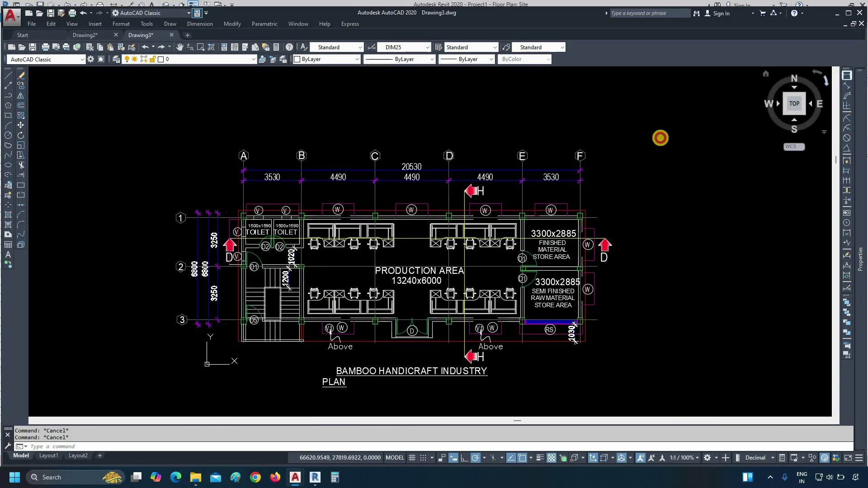
scroll(201, 237, "up", 3)
scroll(225, 159, "up", 3)
left_click(224, 167)
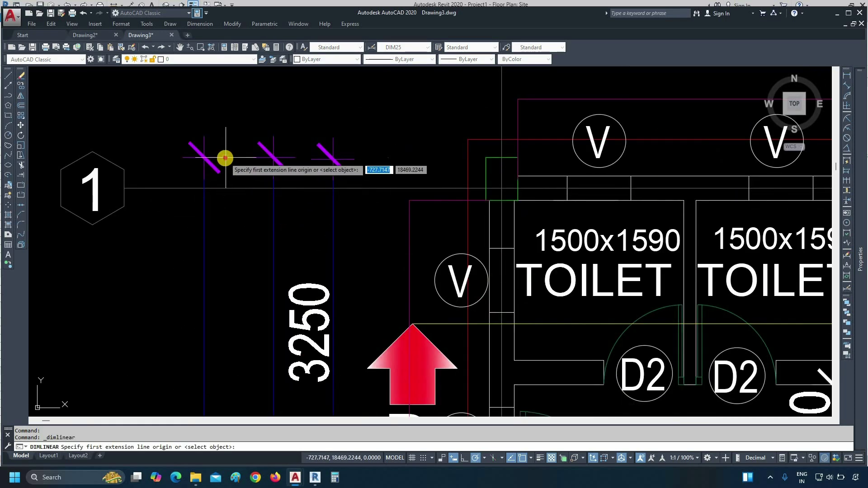
scroll(219, 223, "down", 5)
scroll(210, 347, "up", 5)
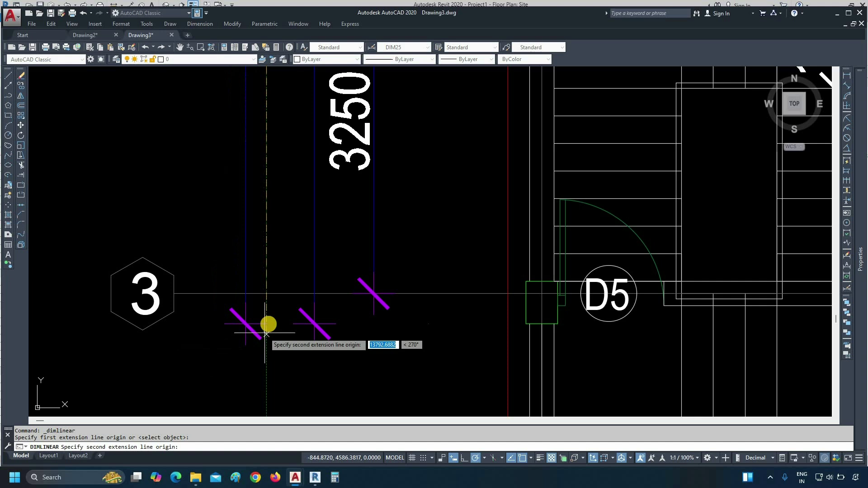
left_click(260, 324)
scroll(196, 323, "down", 3)
left_click(190, 306)
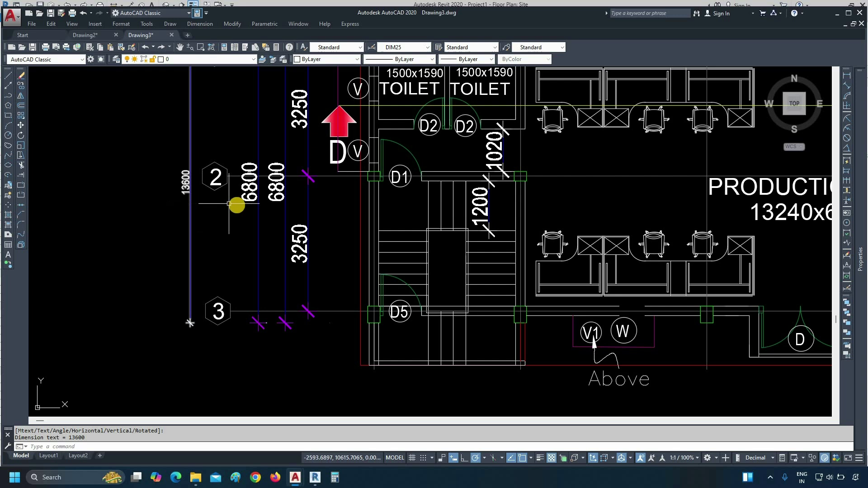
Compute 6800 ÷ 13600 = 0.5 in Calculator and minimize it
left_click(333, 479)
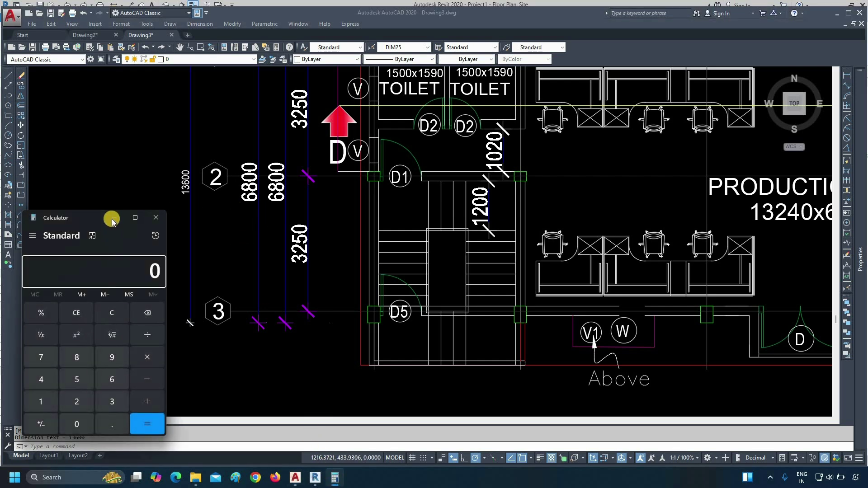
type("6800 ÷ ")
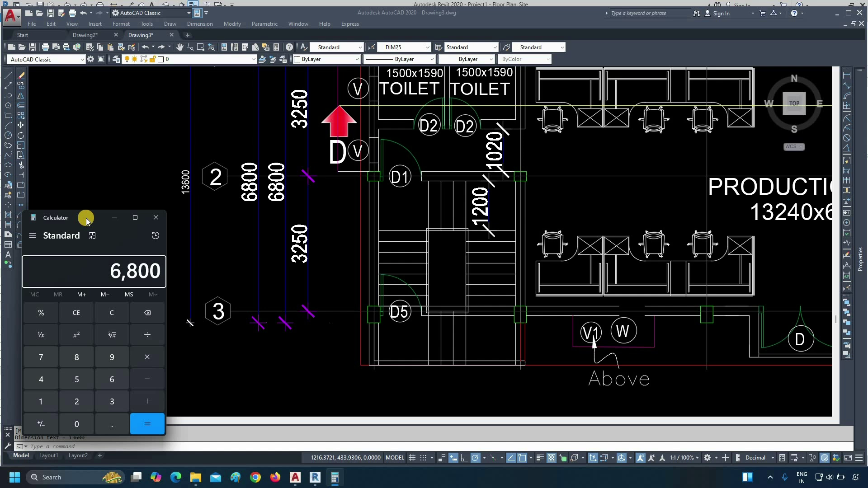
type("13600")
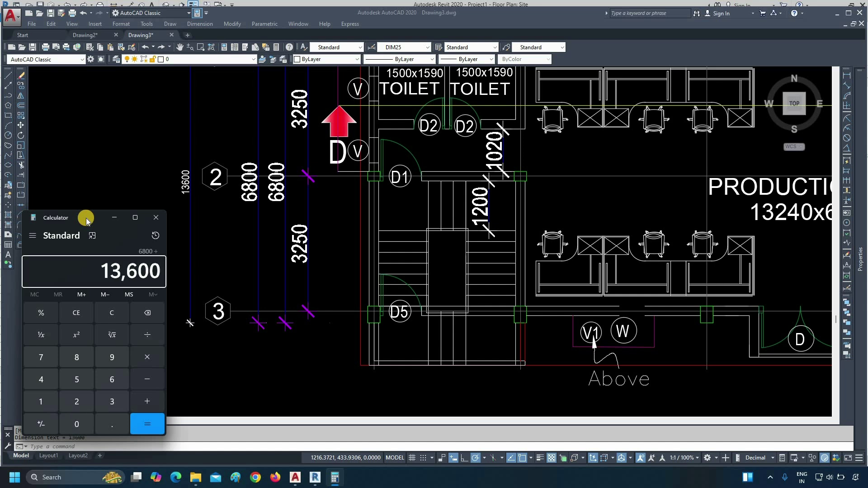
key("Return")
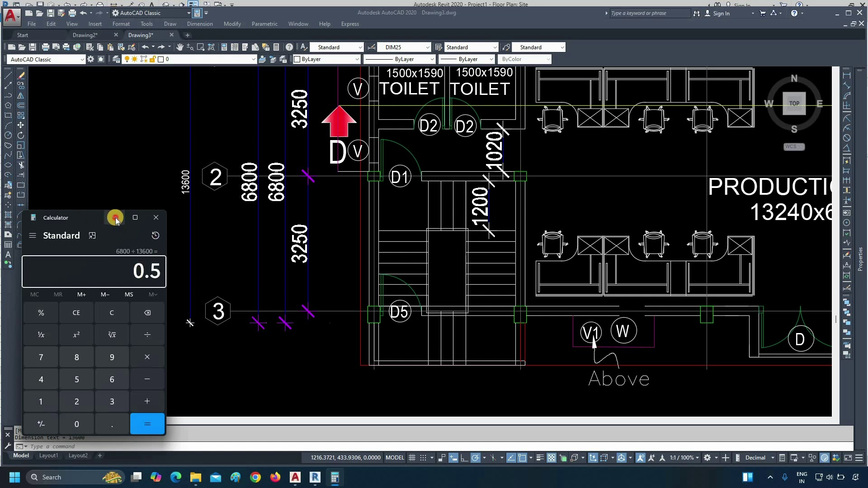
left_click(114, 218)
scroll(159, 286, "down", 3)
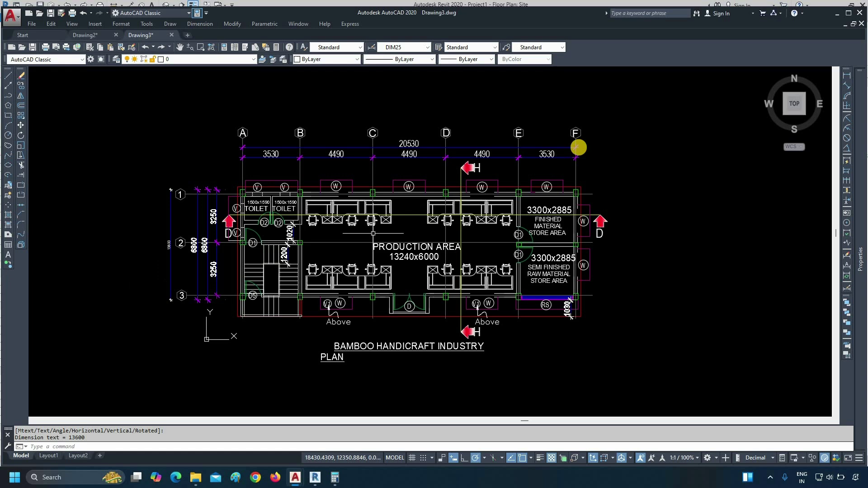
Crossing-select the whole plan and scale it by 0.5 with SC, so grids 1–3 read 6800
left_click(659, 107)
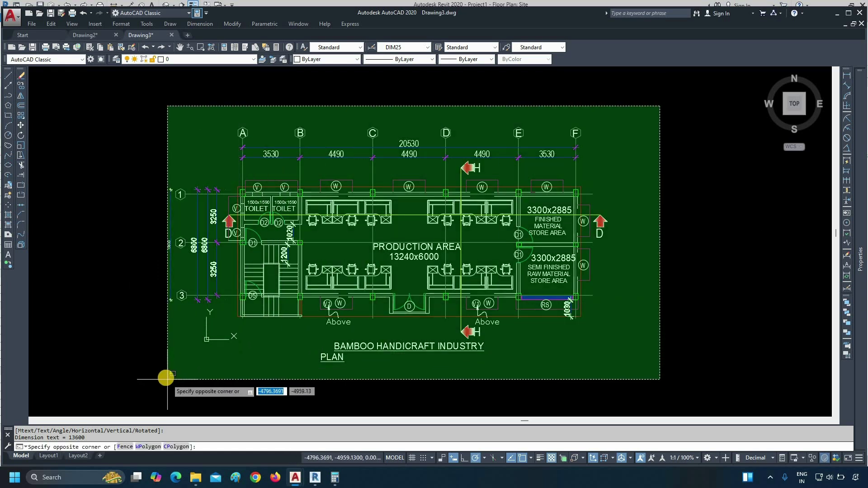
left_click(167, 379)
type("scale")
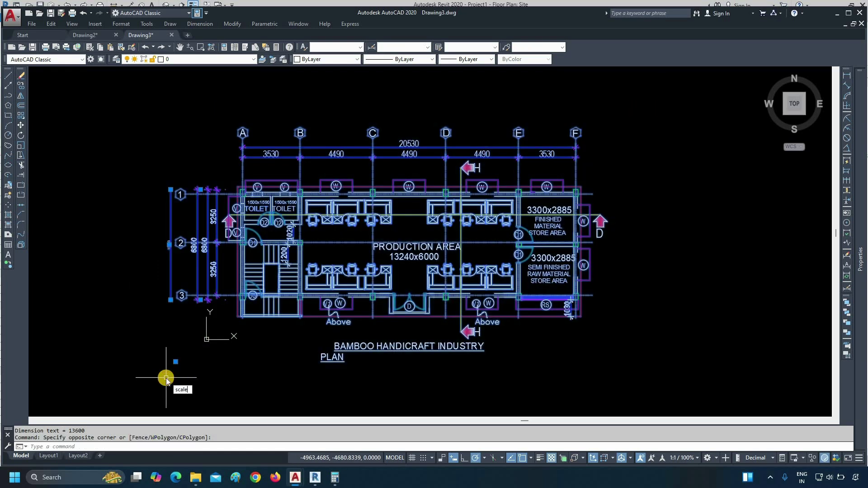
key("Return")
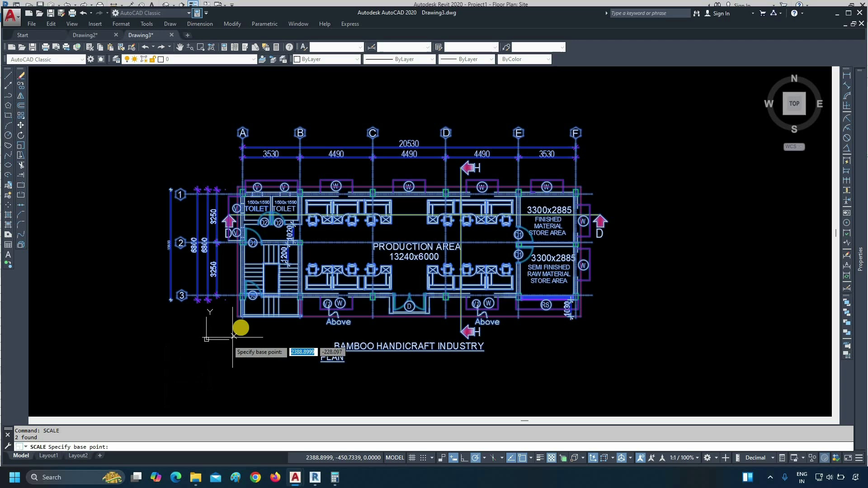
scroll(238, 326, "up", 4)
left_click(231, 300)
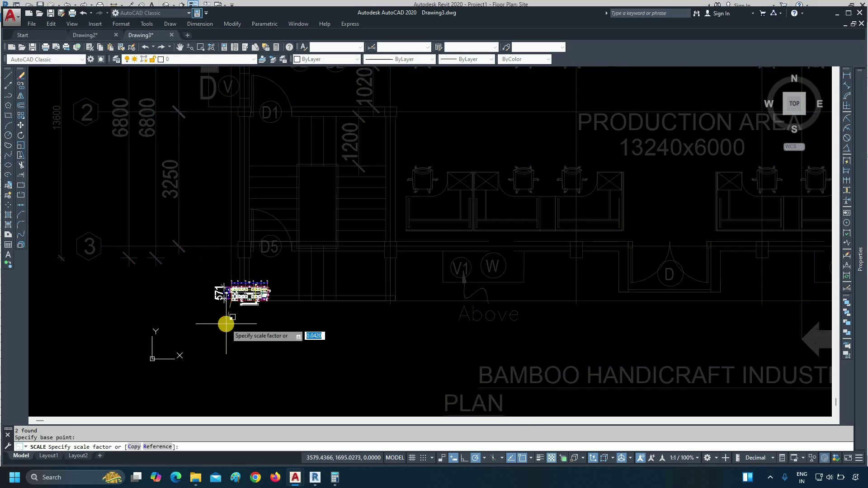
type(".5")
key("Return")
scroll(204, 307, "down", 3)
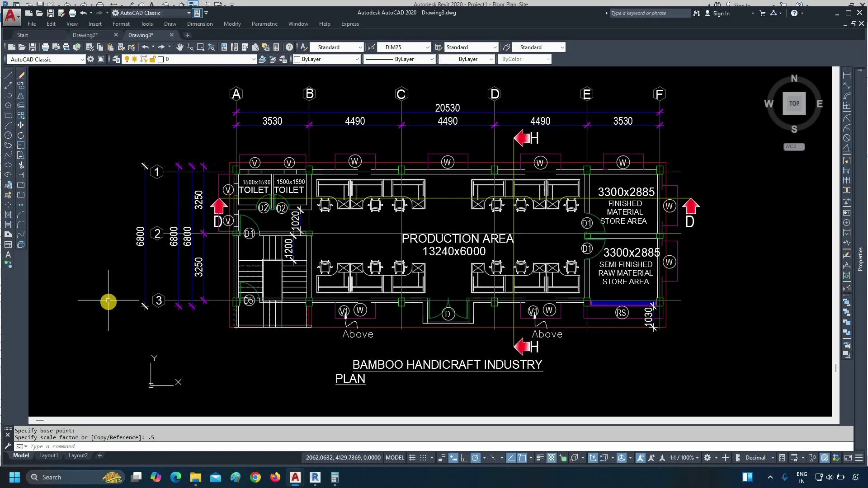
In Revit, import the rescaled Drawing3.dwg into the Site plan in millimetres, placed centre-to-centre
left_click(316, 478)
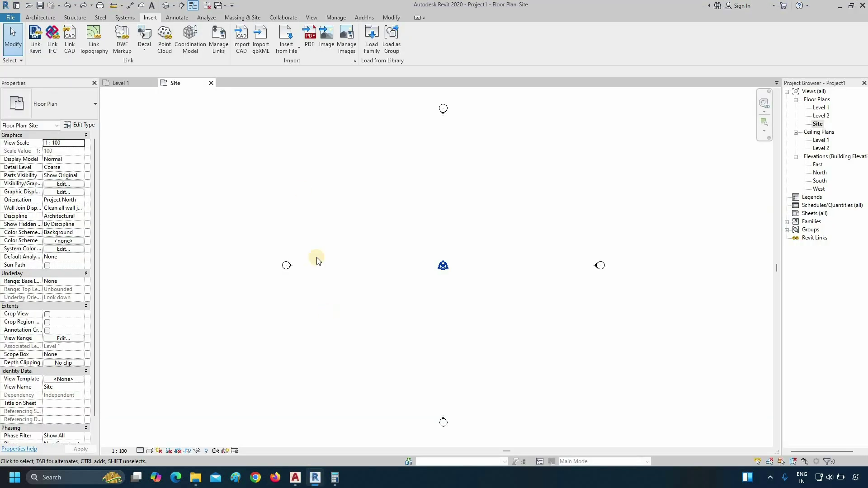
left_click(242, 46)
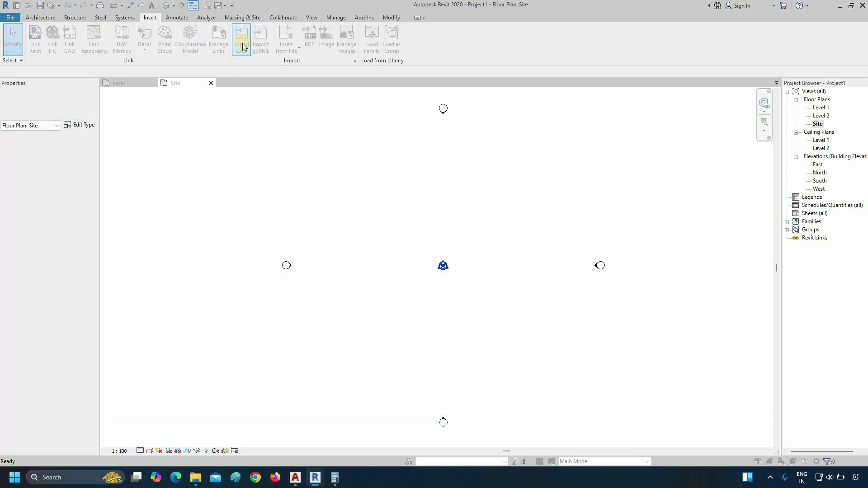
left_click(276, 145)
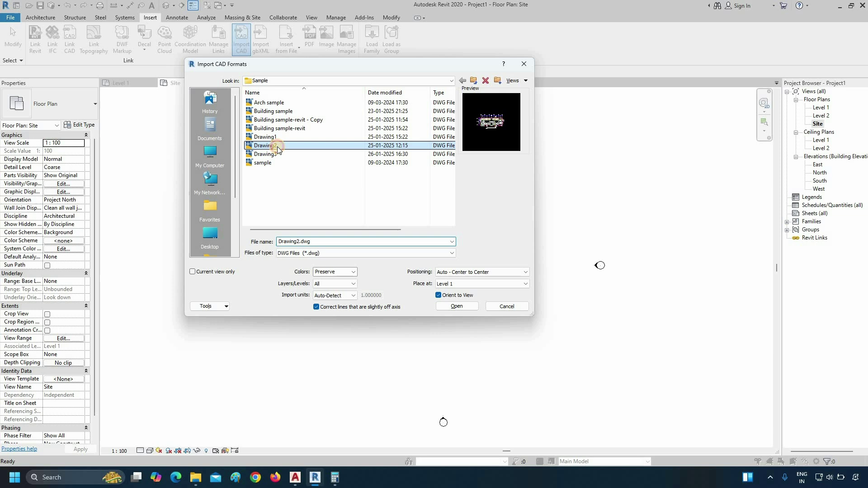
left_click(333, 296)
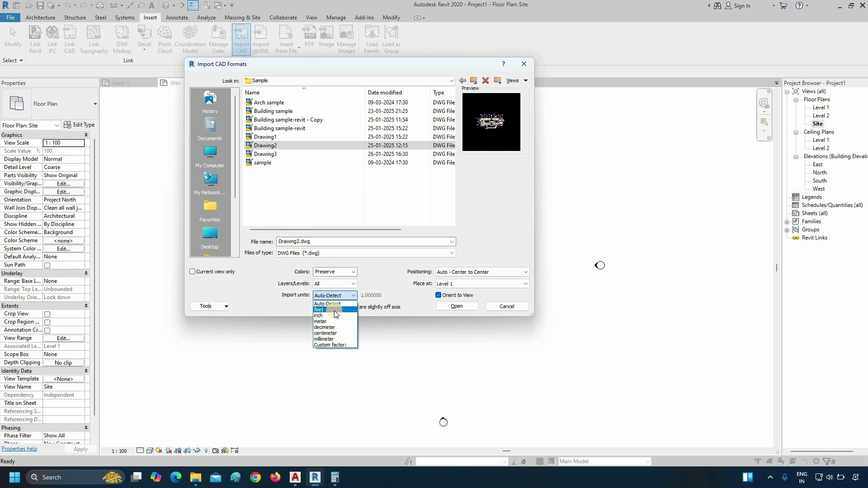
left_click(333, 339)
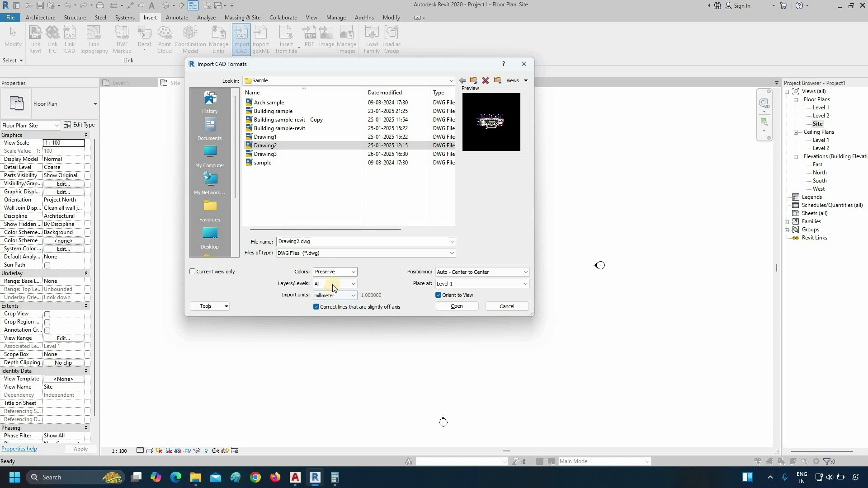
left_click(459, 272)
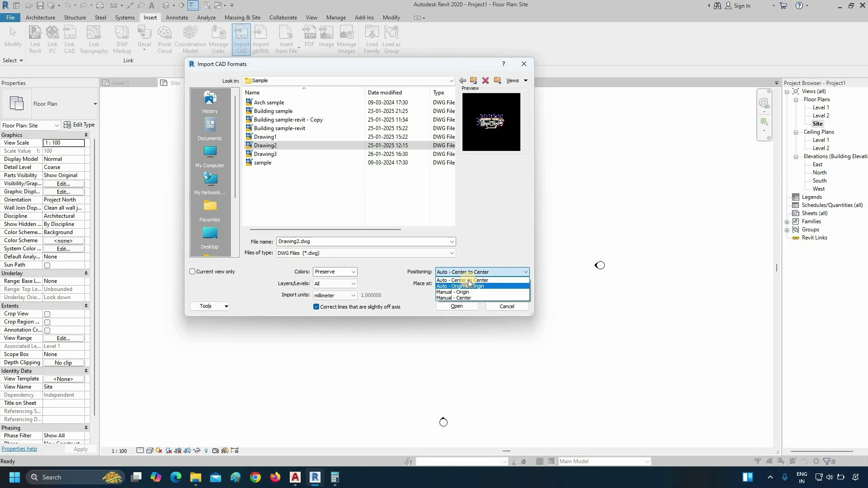
left_click(468, 280)
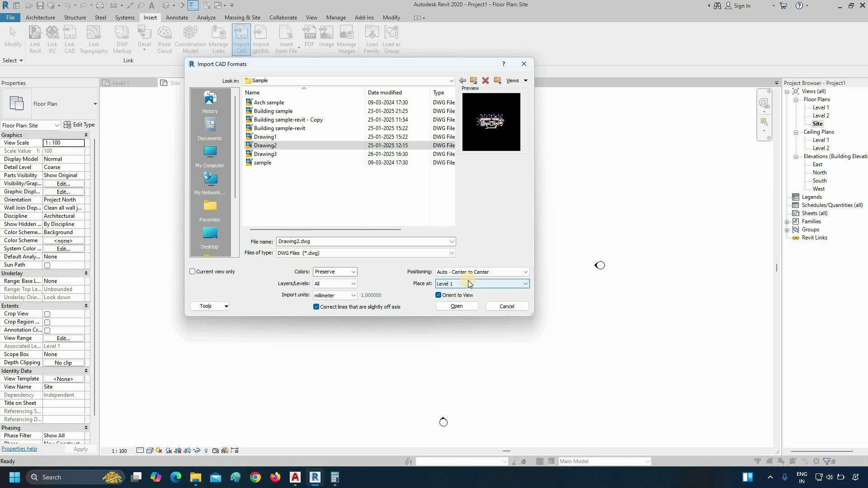
left_click(452, 307)
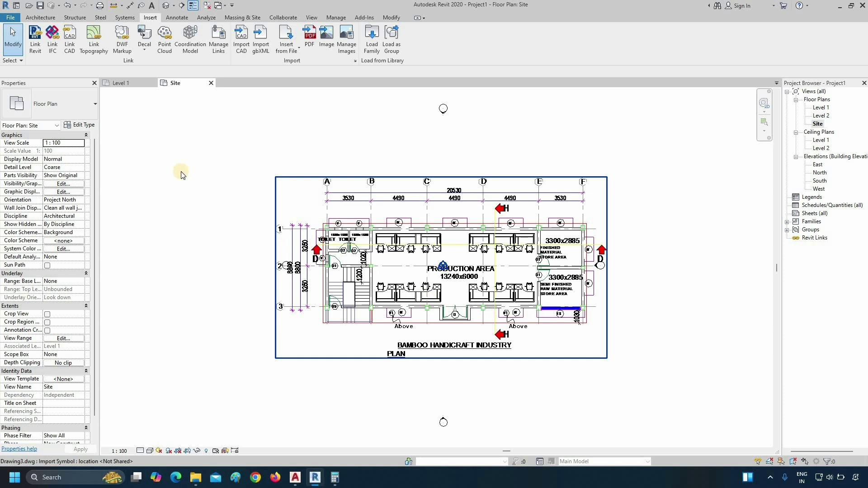
left_click(35, 18)
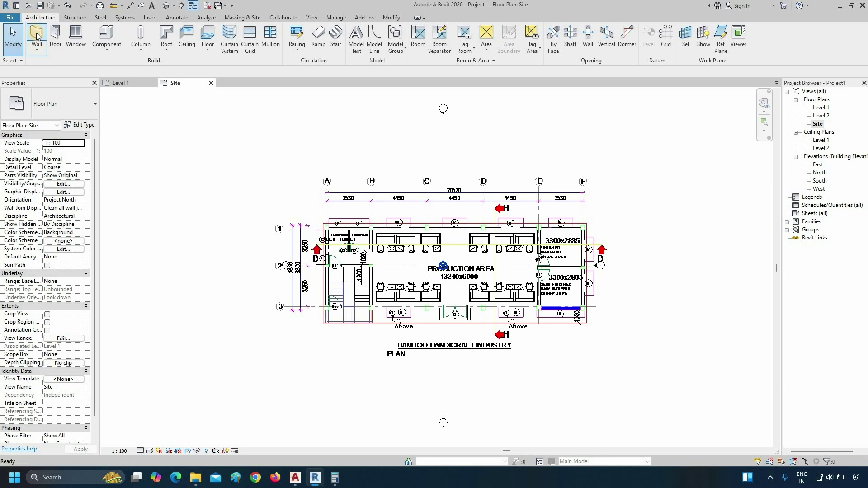
Start a wall and duplicate the Generic - 200mm type as Generic - 230mm 2
left_click(37, 33)
left_click(58, 105)
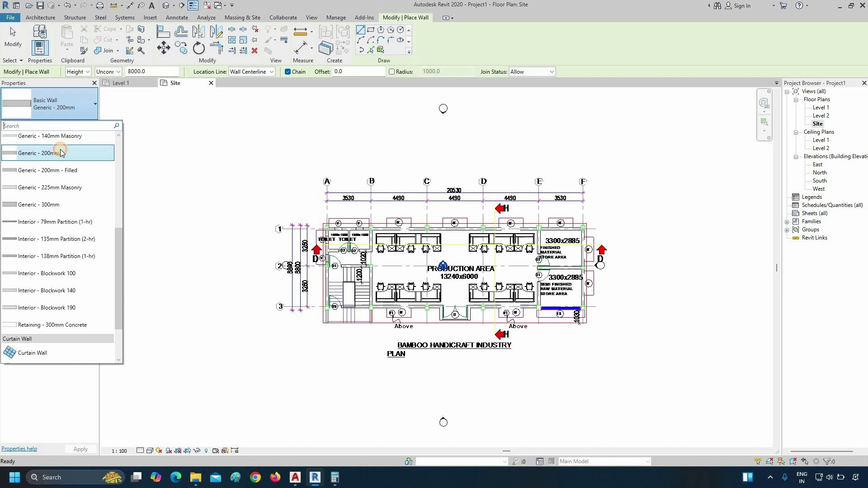
left_click(61, 153)
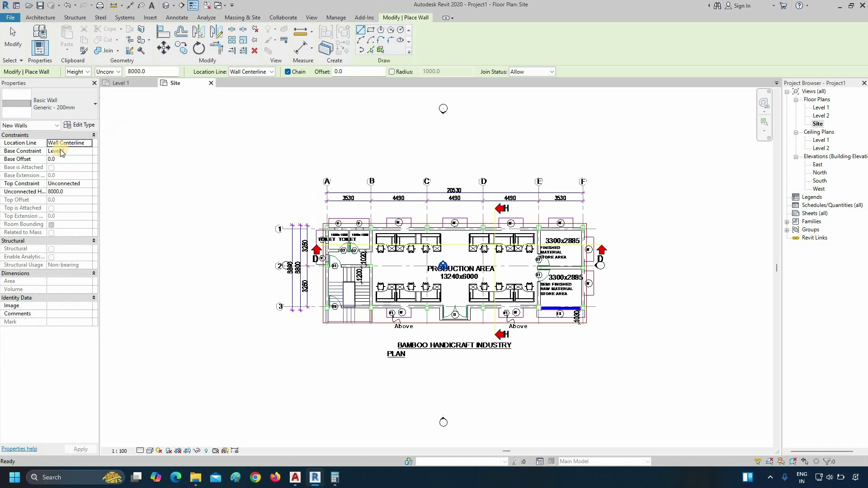
left_click(80, 125)
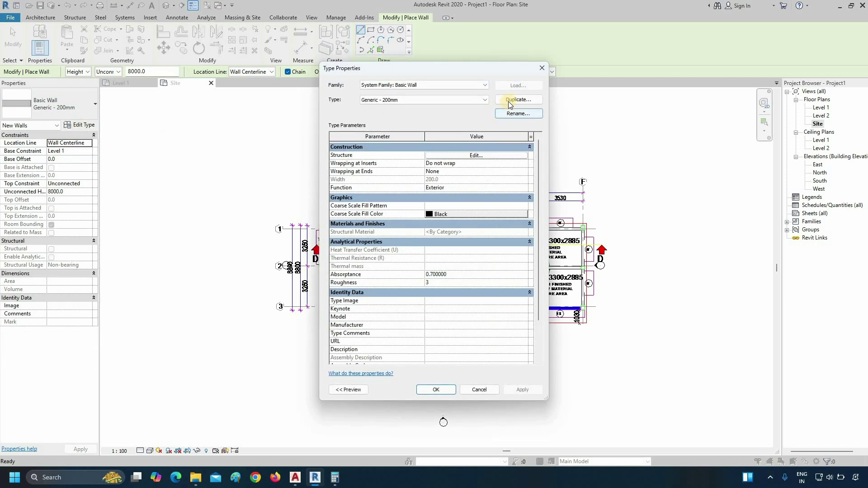
left_click(509, 100)
left_click(422, 227)
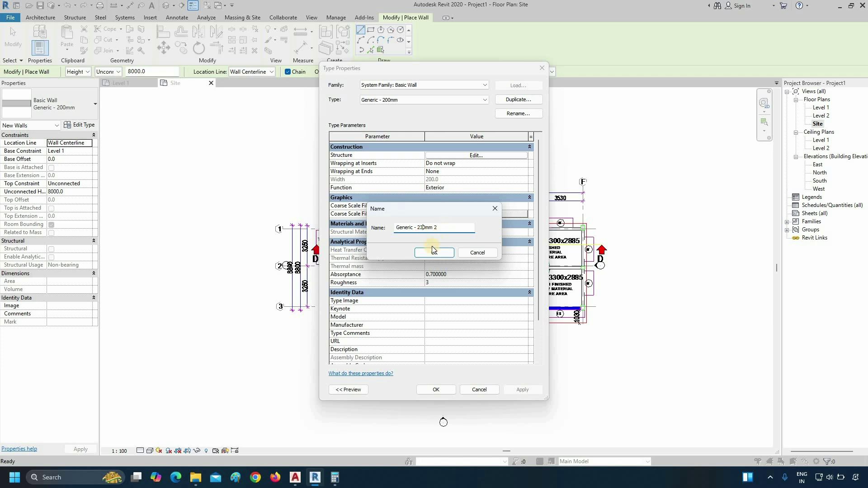
left_click(431, 251)
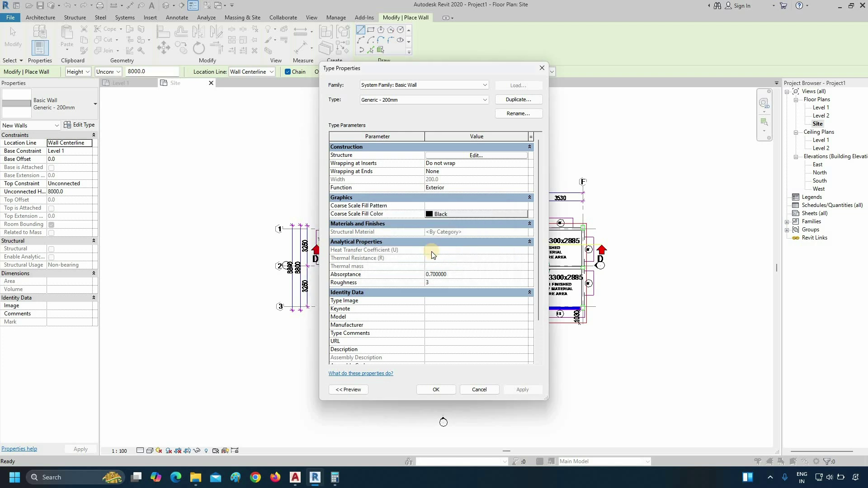
Set the new wall type's structure layer thickness to 230 mm
left_click(472, 156)
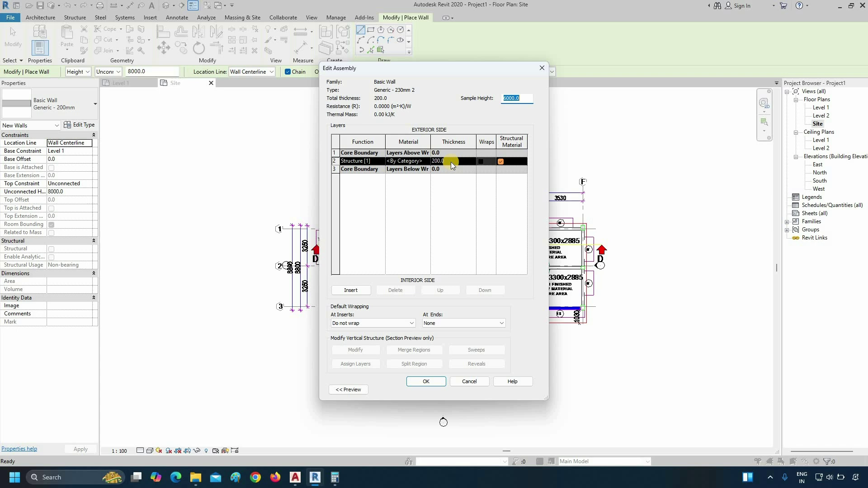
left_click(452, 162)
type("230")
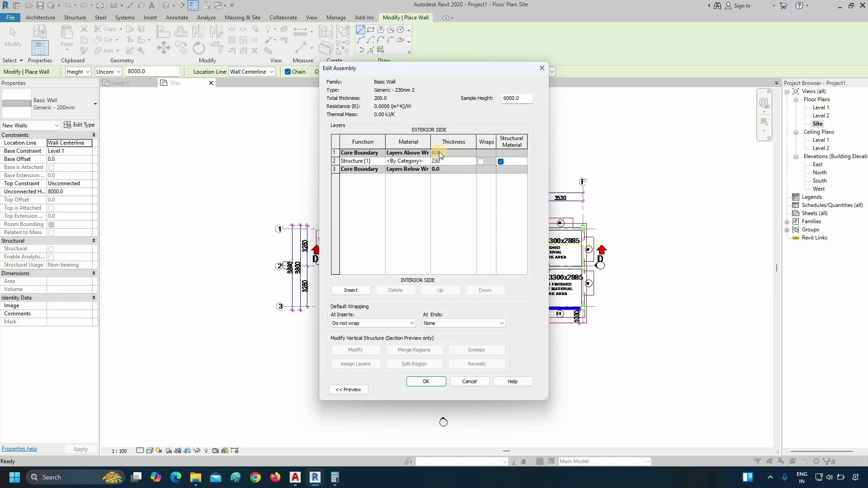
left_click(429, 382)
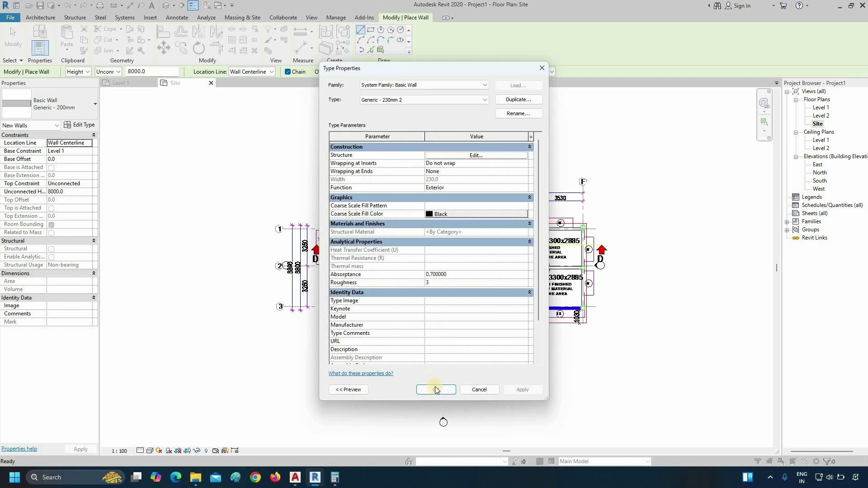
left_click(434, 389)
With Chain off and Location Line Finish Face: Exterior, draw a wall at the left toilet's top
left_click(288, 72)
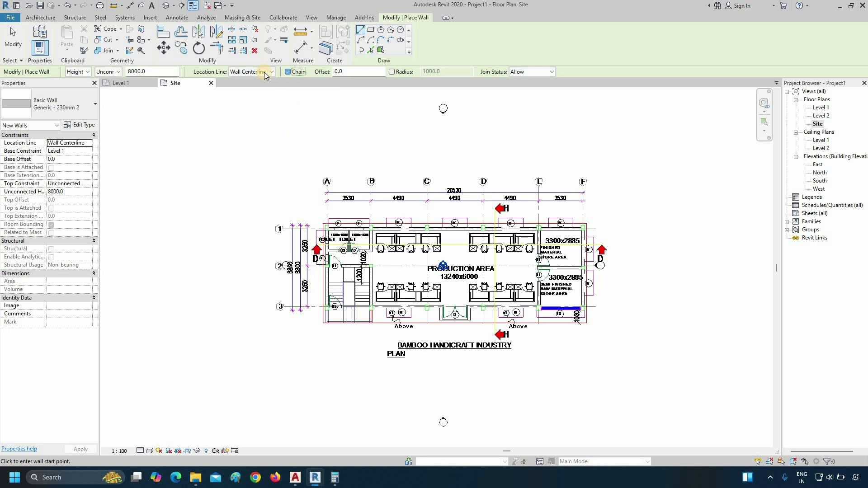
left_click(269, 72)
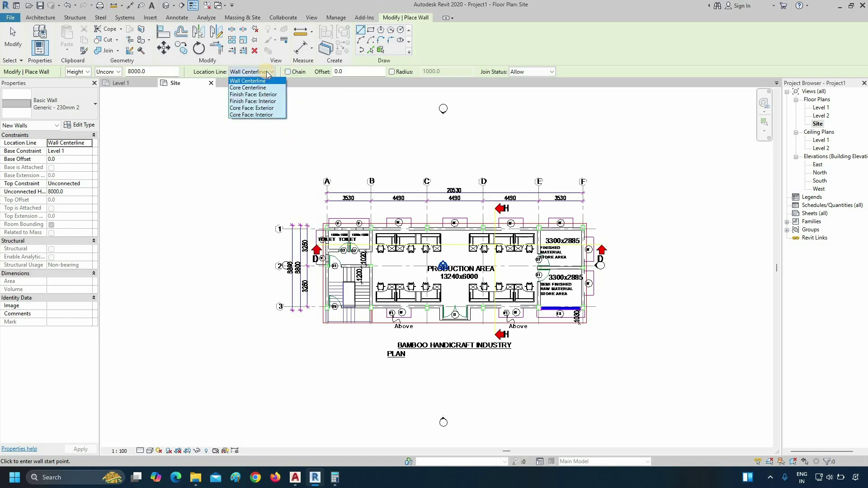
left_click(260, 94)
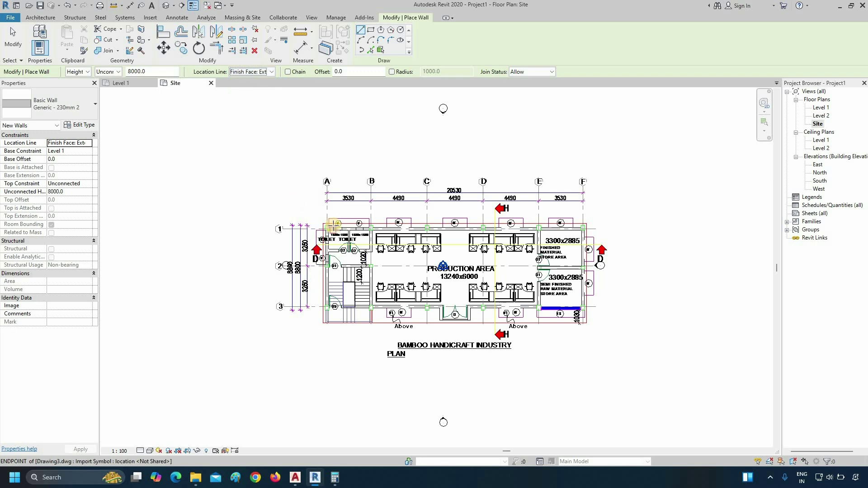
scroll(330, 232, "up", 2)
scroll(330, 231, "up", 2)
scroll(330, 232, "up", 2)
scroll(330, 232, "up", 2)
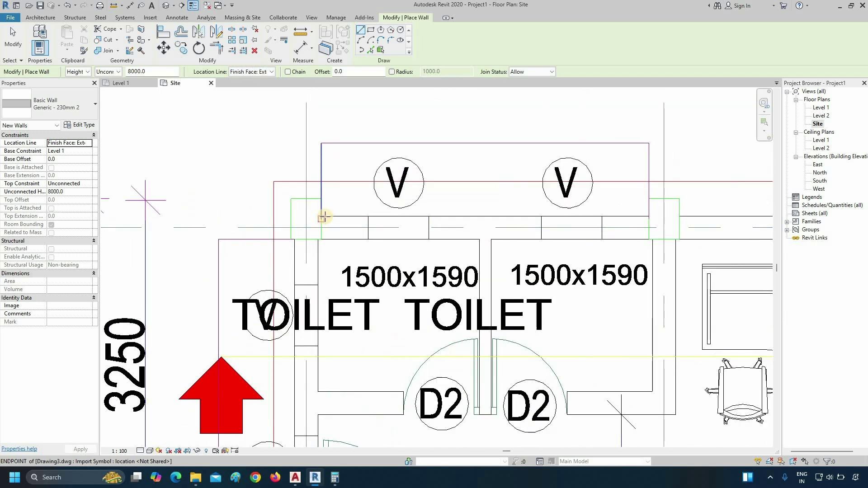
left_click(321, 216)
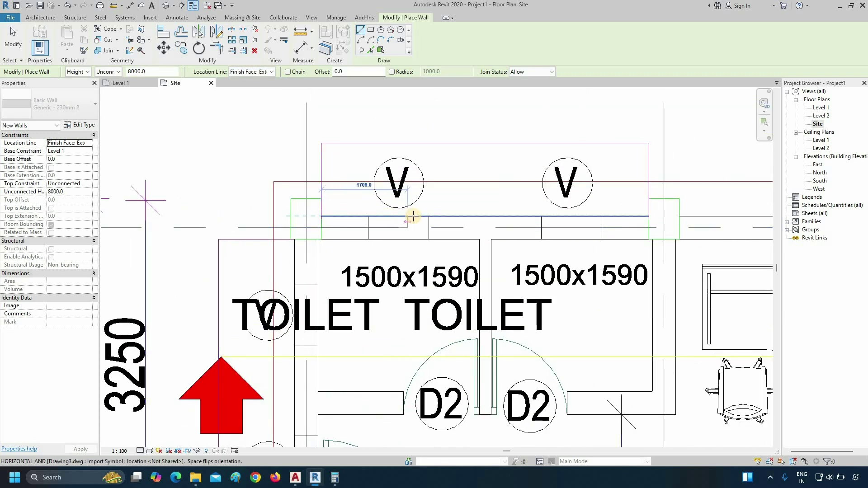
key("Escape")
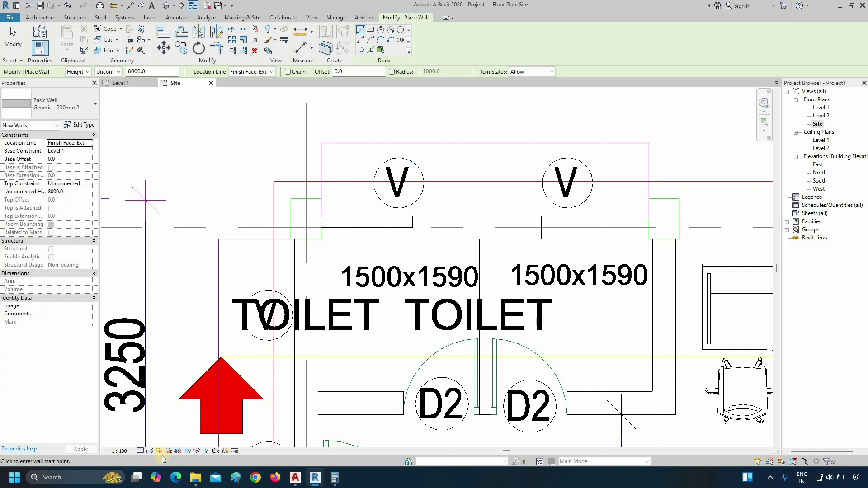
Set the view to Consistent Colors and Fine detail, then exit the wall tool
left_click(150, 452)
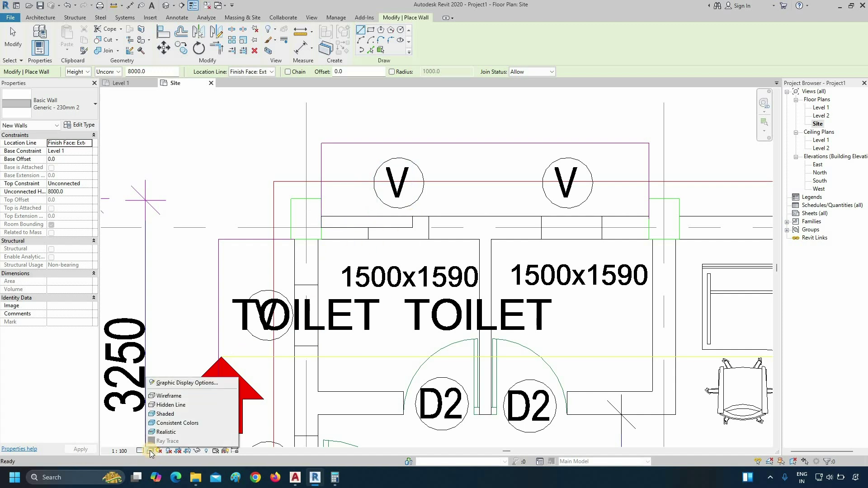
left_click(167, 423)
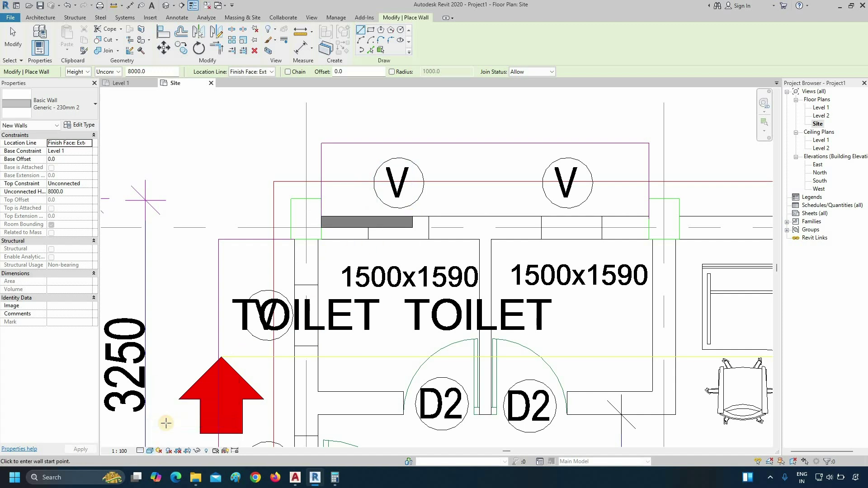
left_click(142, 450)
left_click(151, 441)
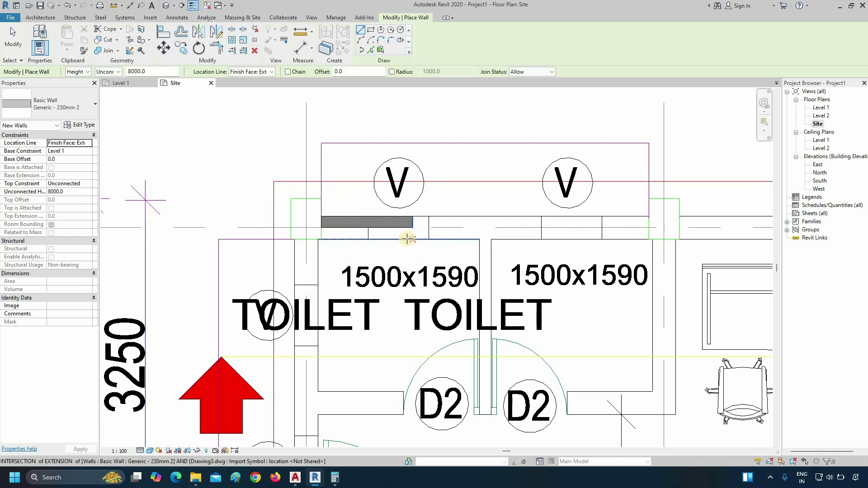
key("Escape")
key("Escape")
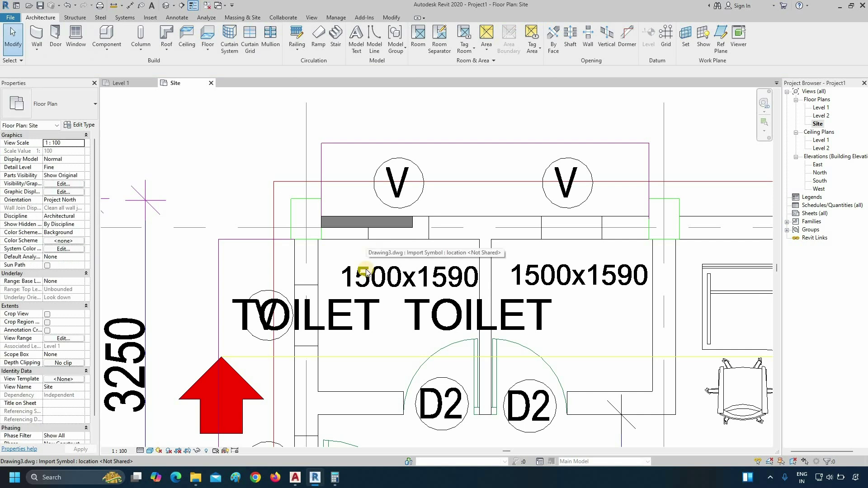
Scale the imported DWG from the wall endpoint, mapping its 460 wall width to the 230 wall
left_click(430, 235)
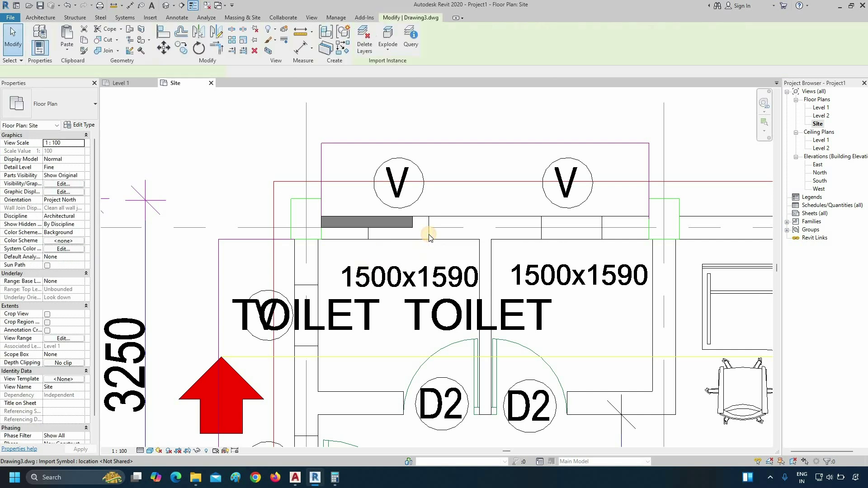
left_click(243, 43)
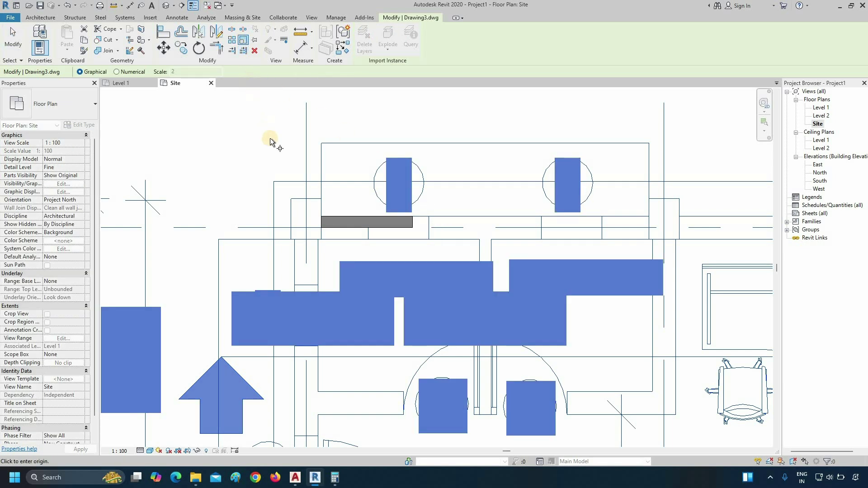
scroll(319, 215, "up", 4)
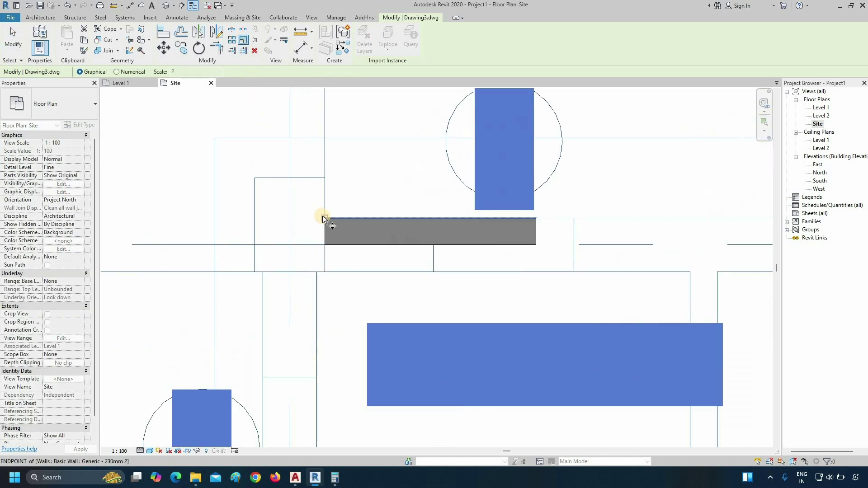
left_click(322, 216)
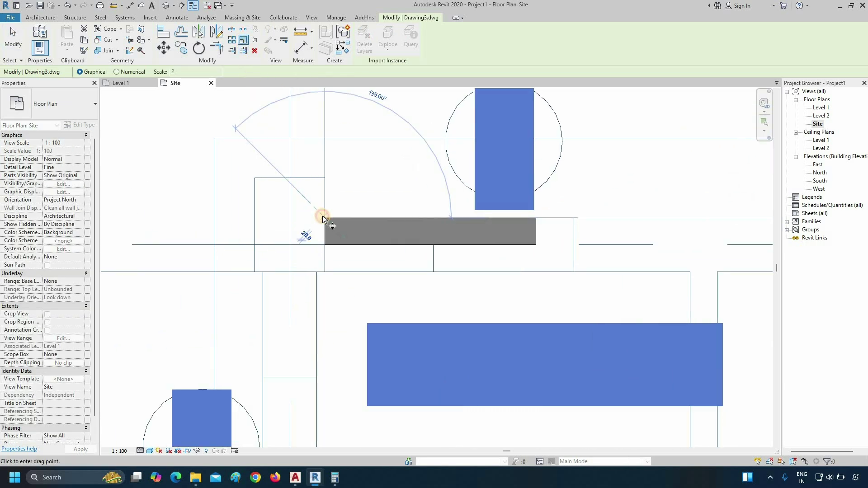
left_click(324, 269)
left_click(324, 244)
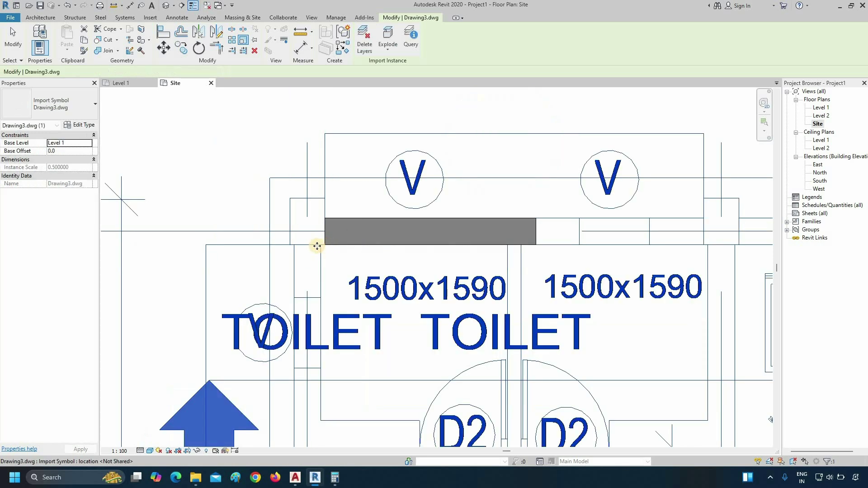
scroll(297, 227, "down", 1)
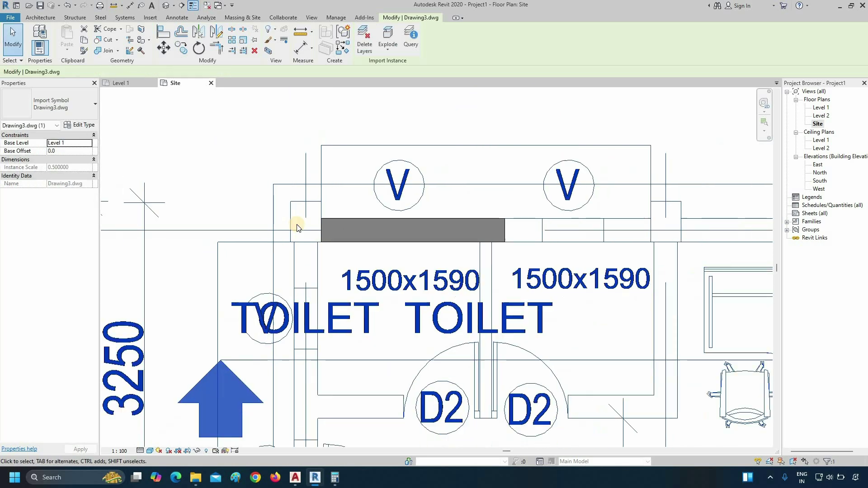
scroll(297, 227, "down", 3)
scroll(297, 227, "down", 2)
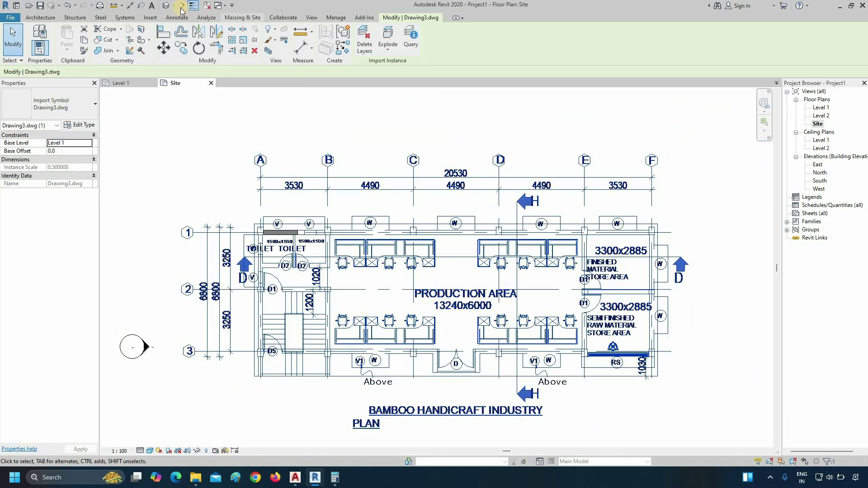
Open the default 3D view, then zoom and pan to inspect the rescaled plan and wall
left_click(166, 6)
key("Escape")
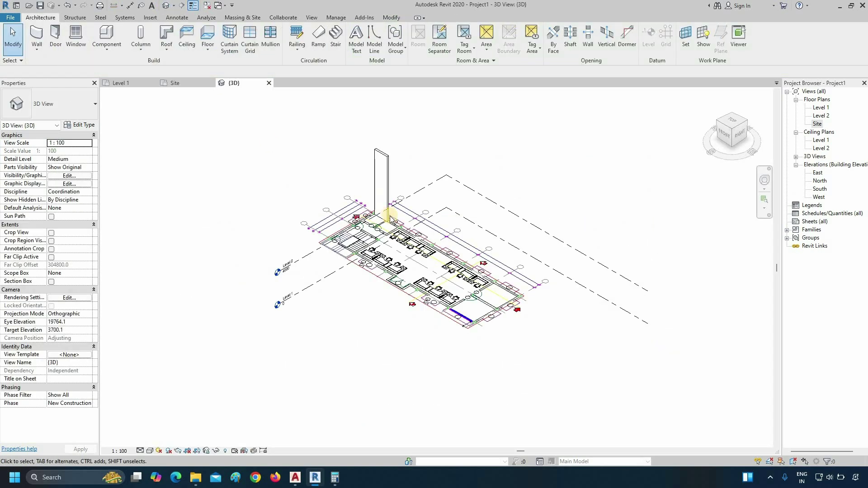
scroll(388, 219, "up", 1)
scroll(389, 234, "up", 2)
scroll(389, 236, "up", 3)
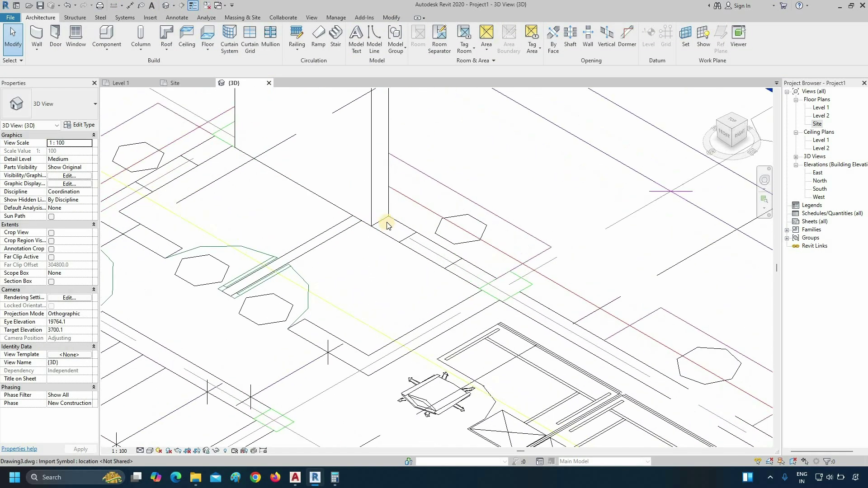
scroll(390, 239, "up", 2)
scroll(390, 244, "down", 2)
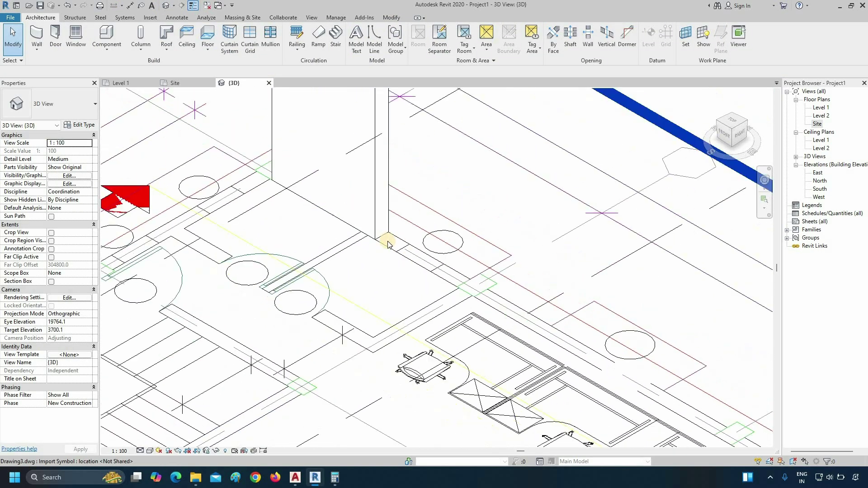
scroll(391, 246, "down", 2)
scroll(394, 247, "down", 3)
scroll(397, 250, "down", 1)
middle_click_drag(401, 250, 361, 250)
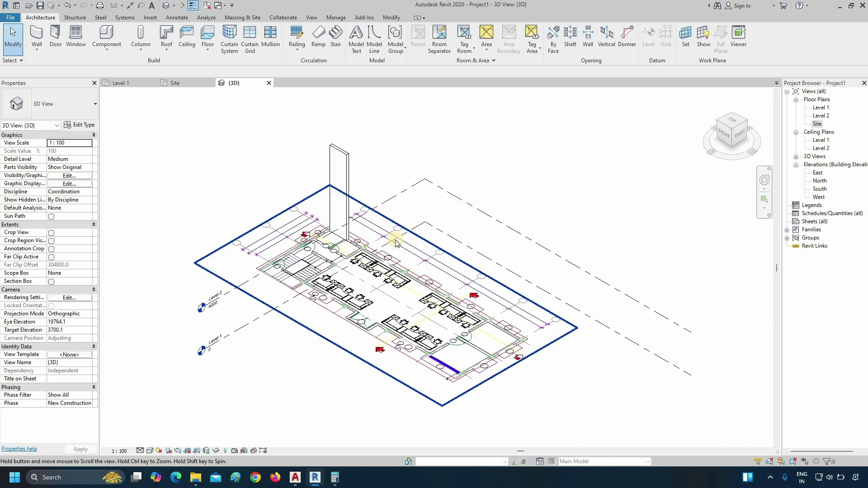